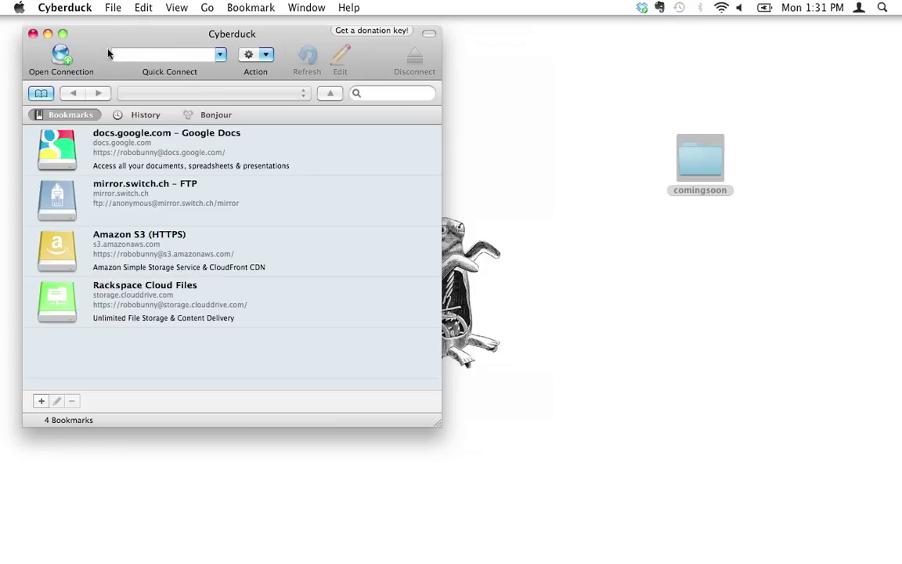
Start a new FTP connection and enter the server robobunnyattack.com copied from the FTP info note
left_click_drag(96, 44, 423, 50)
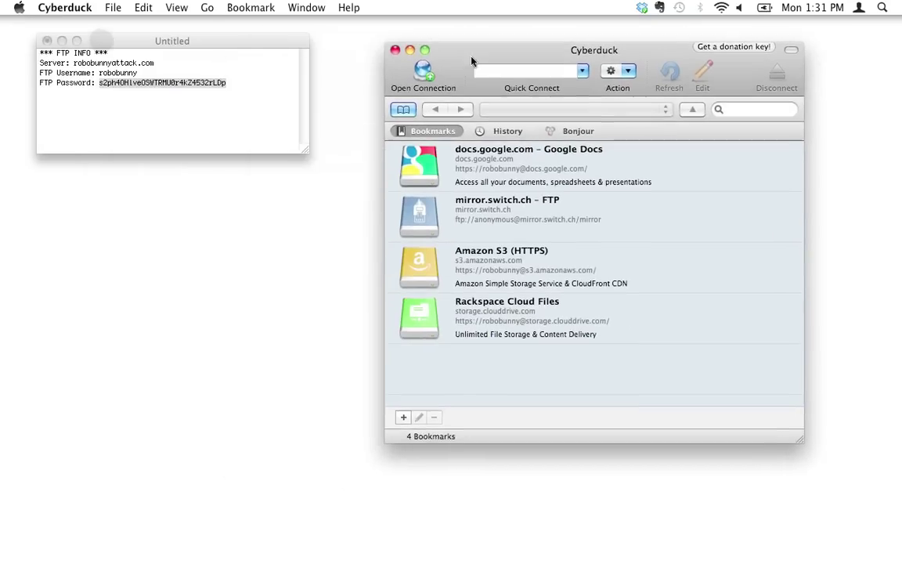
left_click(430, 74)
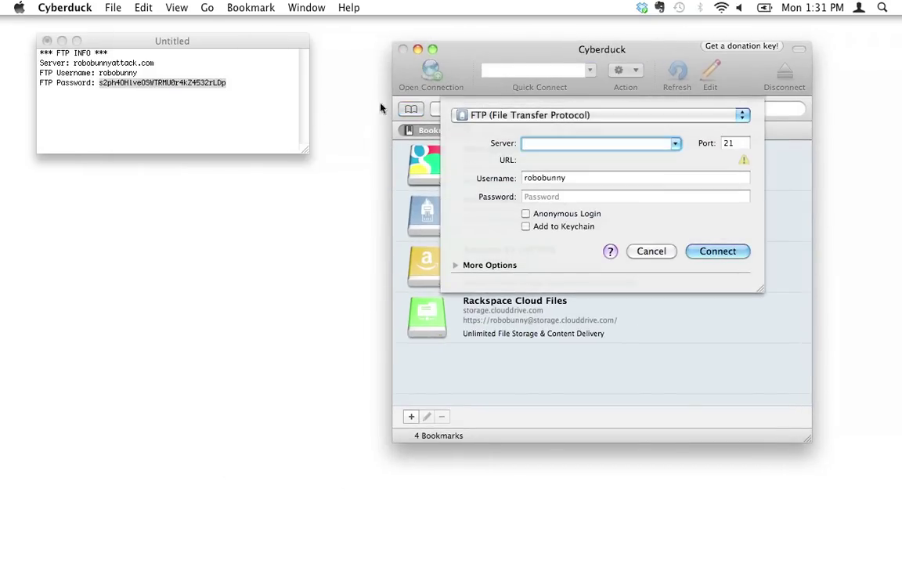
left_click(183, 62)
left_click_drag(154, 64, 73, 66)
key("super+c")
left_click(548, 143)
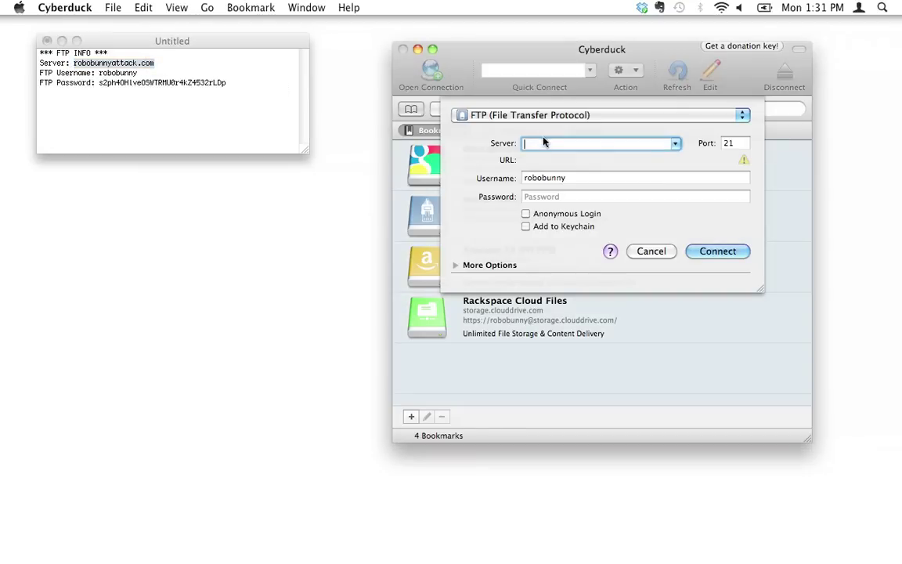
key("super+v")
key("Tab")
key("Tab")
Copy the FTP password from the note into the connection's password field and connect to the server
double_click(169, 84)
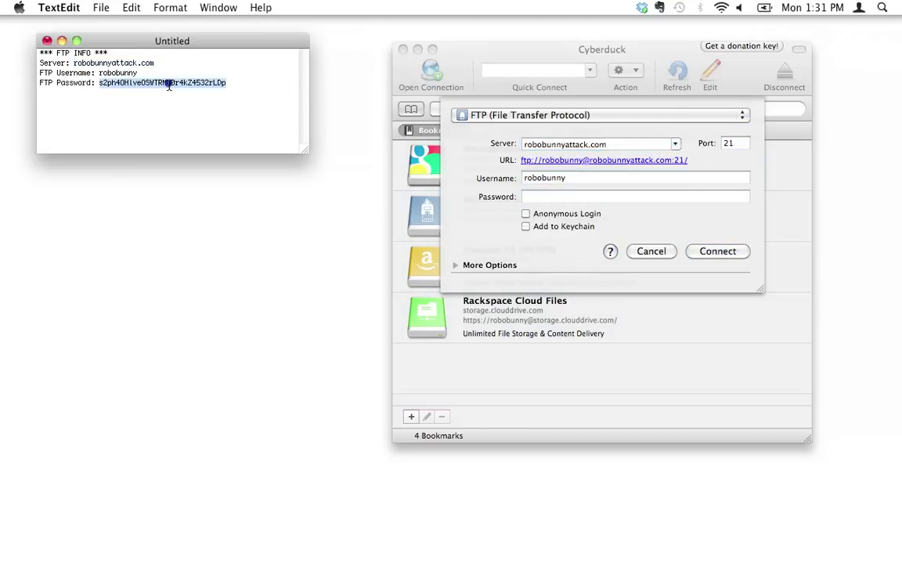
key("super+c")
left_click(584, 198)
key("super+v")
left_click(711, 251)
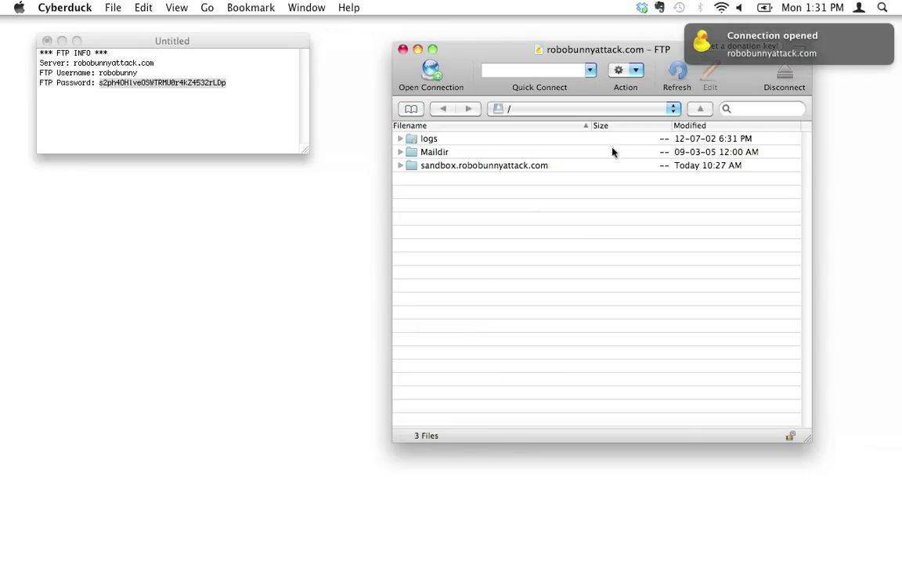
Move the FTP window beside the note and open the server's sandbox.robobunnyattack.com folder
left_click_drag(546, 40, 439, 15)
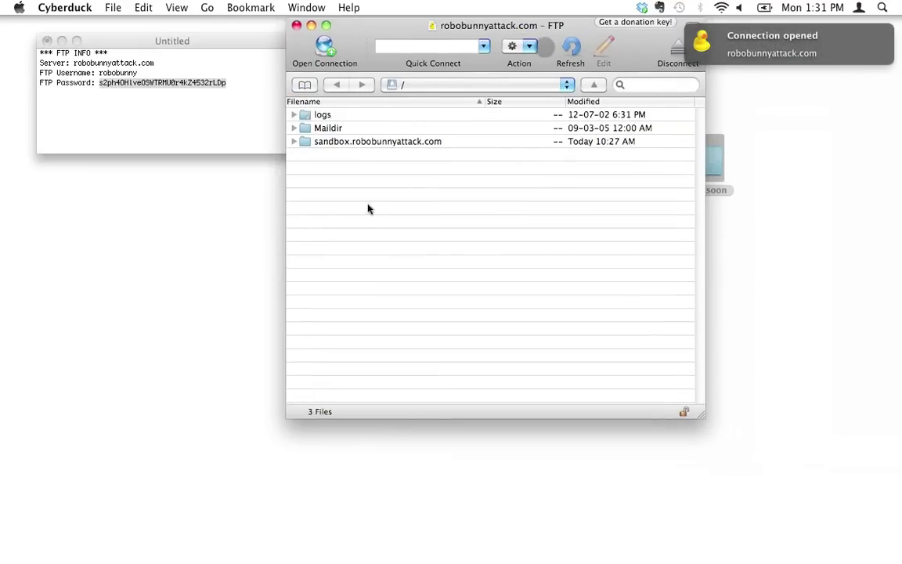
double_click(320, 144)
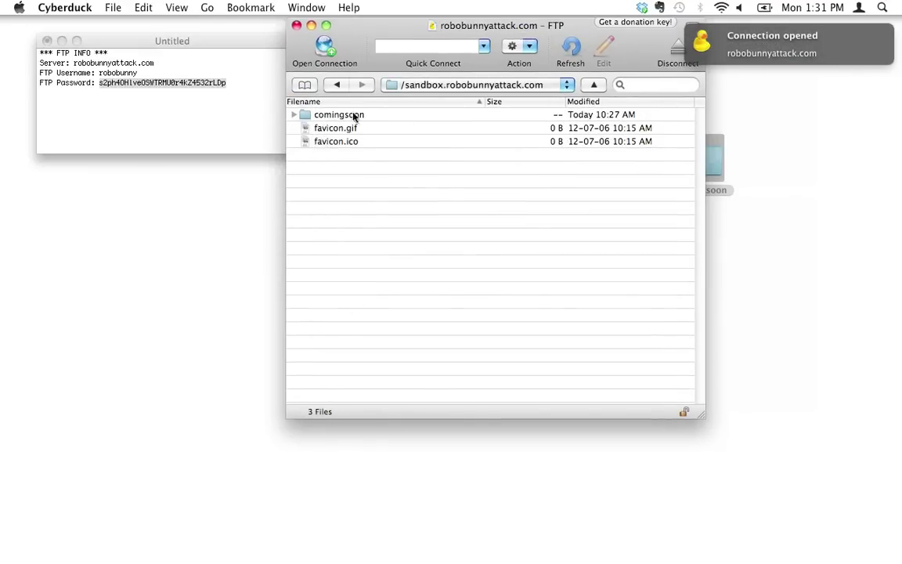
Switch to Chrome to view the live comingsoon page, and return to Cyberduck
key("super+Tab")
key("super+shift+Tab")
key("super+Tab")
key("super+Tab")
key("super+Tab")
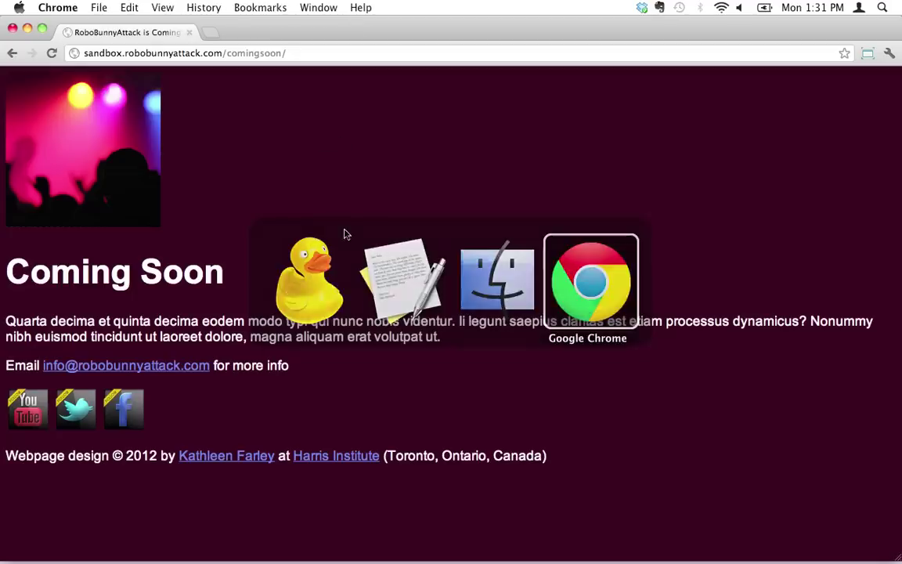
key("super+Tab")
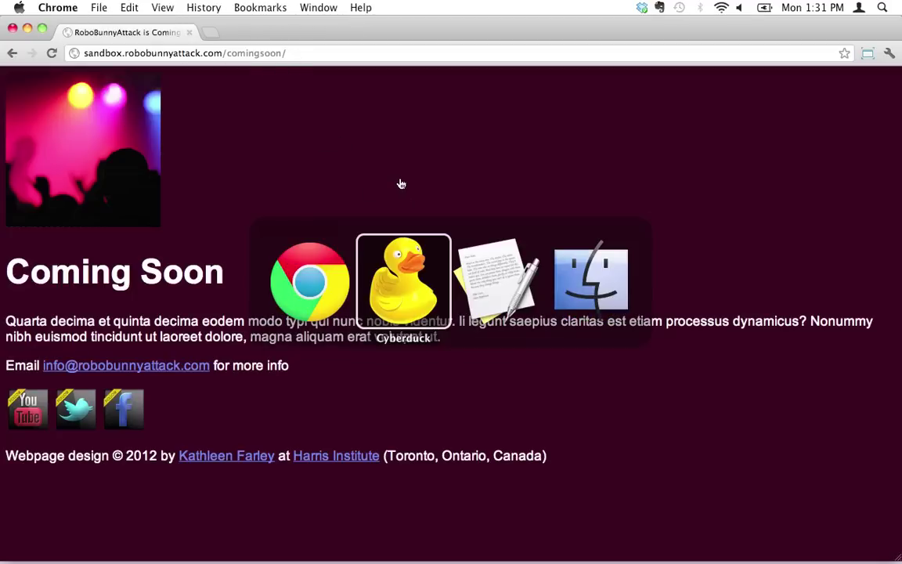
key("super+Tab")
key("super+Tab")
key("super+Tab")
key("super+Tab")
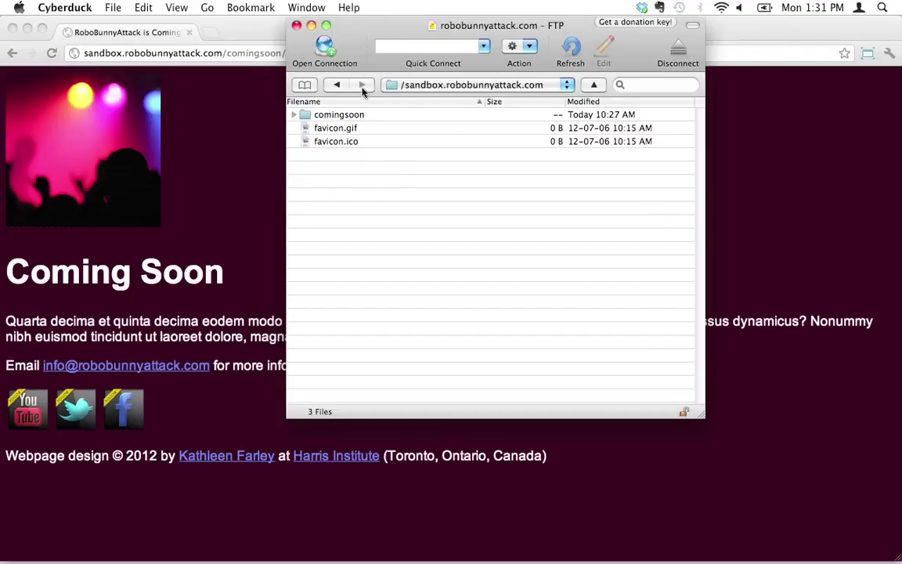
Open the comingsoon folder on the server and compare its files with the live page in Chrome
double_click(350, 117)
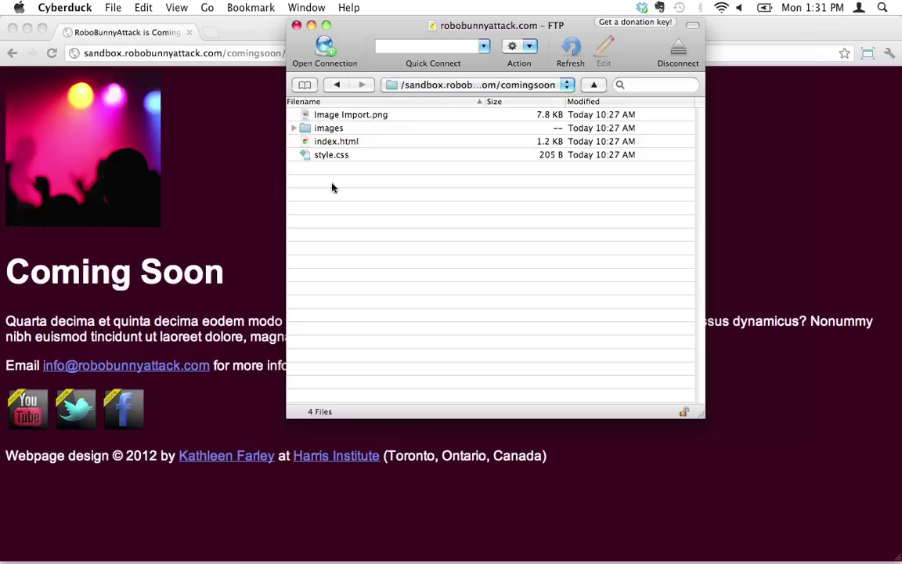
left_click(241, 265)
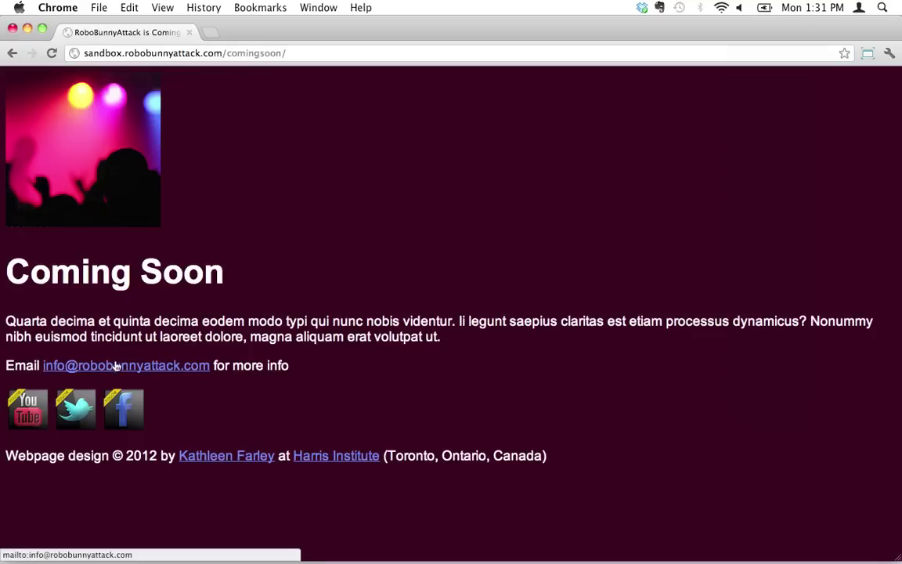
key("super+Tab")
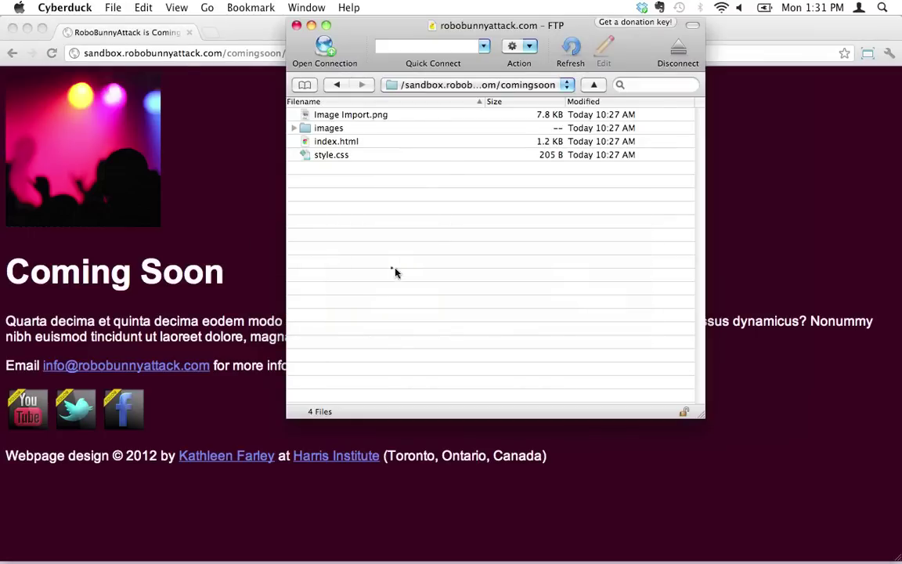
Move the FTP window aside and hide Chrome to uncover the desktop
left_click(395, 271)
left_click_drag(366, 28, 203, 38)
left_click(720, 217)
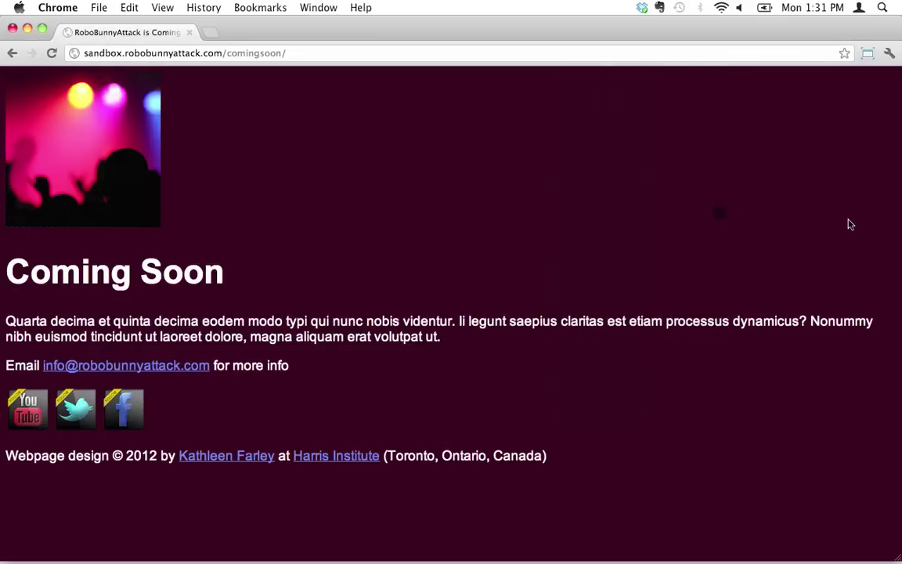
key("super+h")
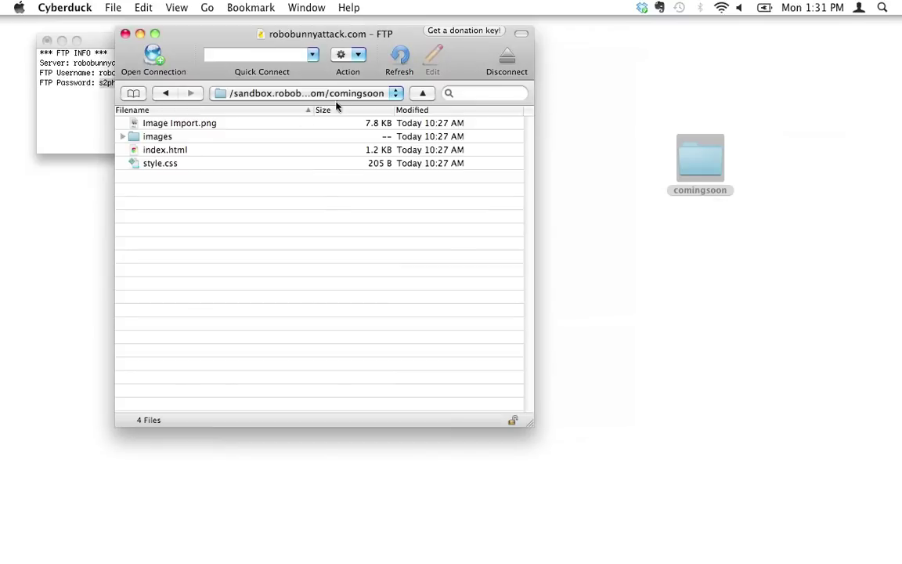
Open the desktop's comingsoon folder in Finder, open its index.html in TextWrangler, and display that document's code
double_click(704, 161)
left_click_drag(379, 36, 524, 163)
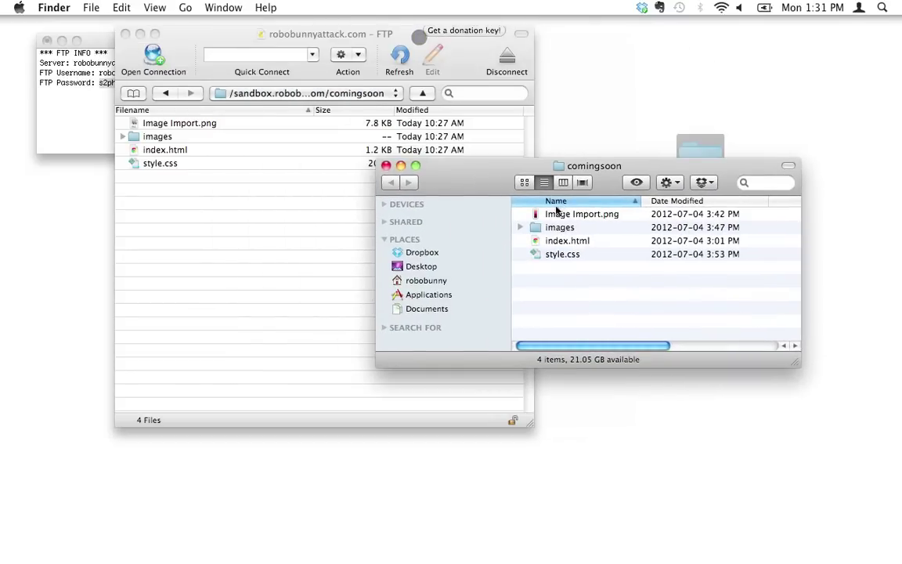
left_click(552, 243)
right_click(559, 243)
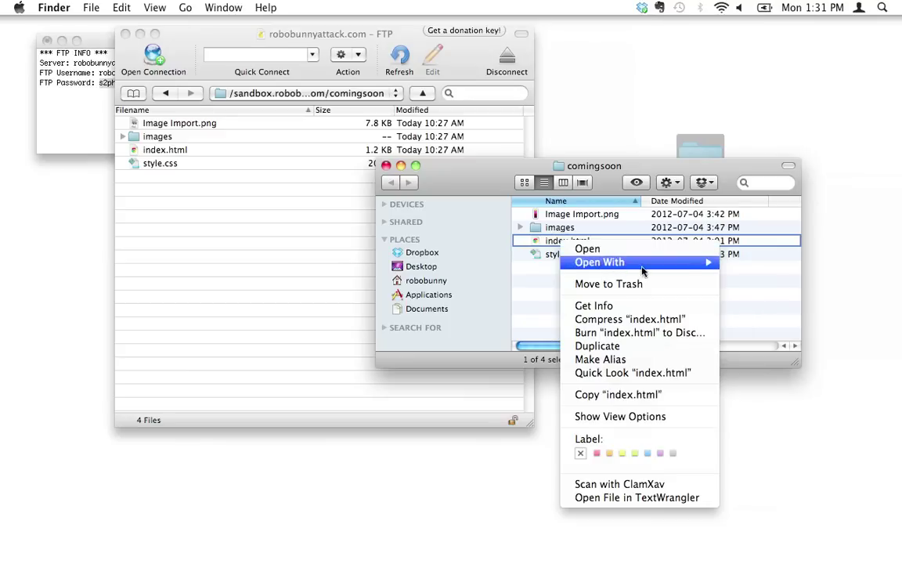
mouse_move(618, 264)
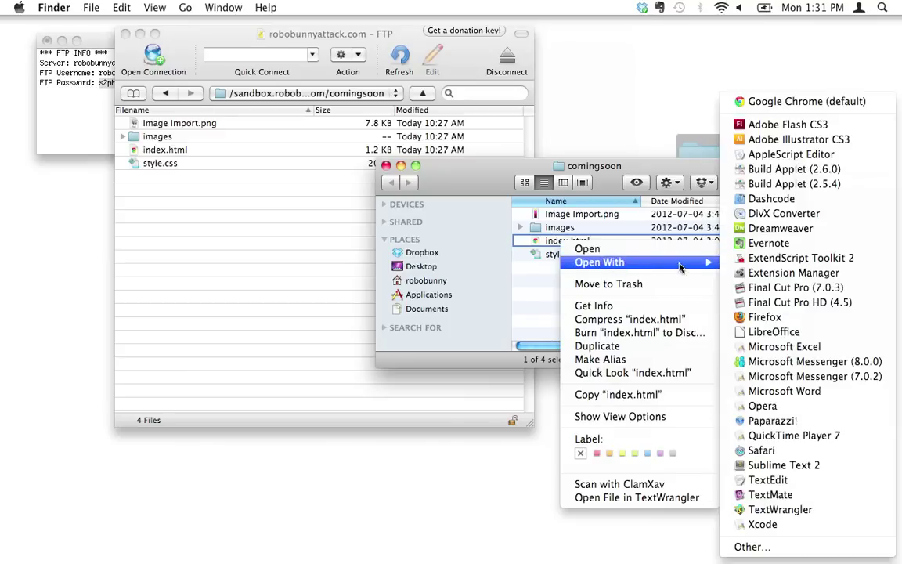
left_click(780, 509)
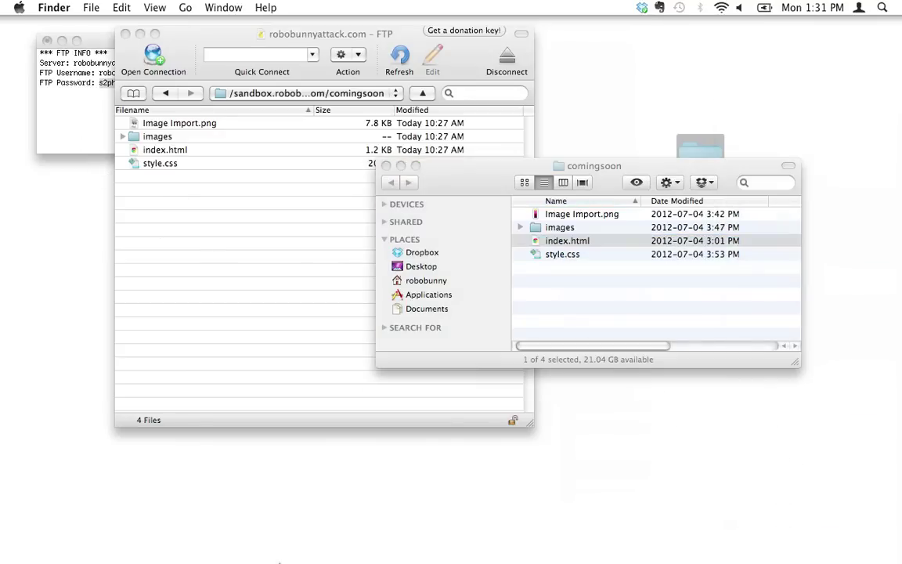
mouse_move(340, 557)
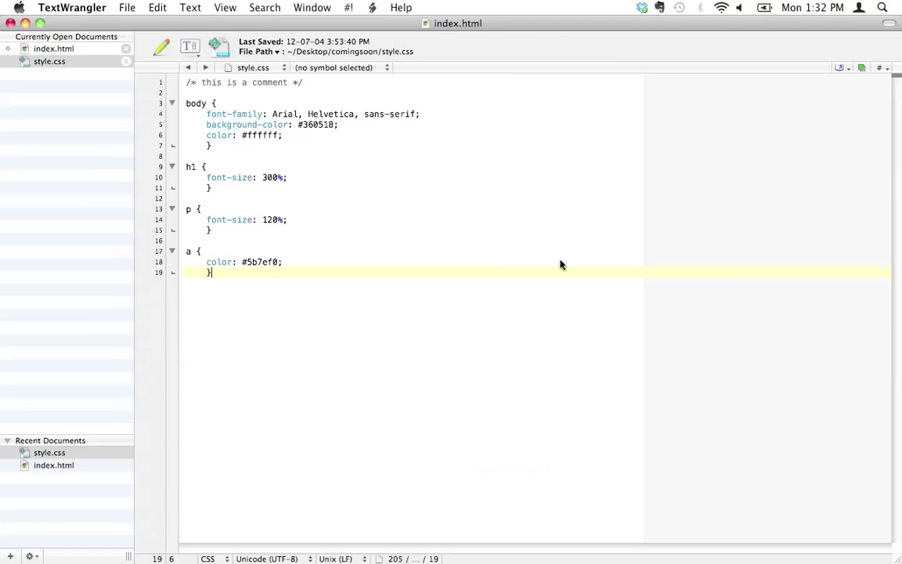
left_click(70, 49)
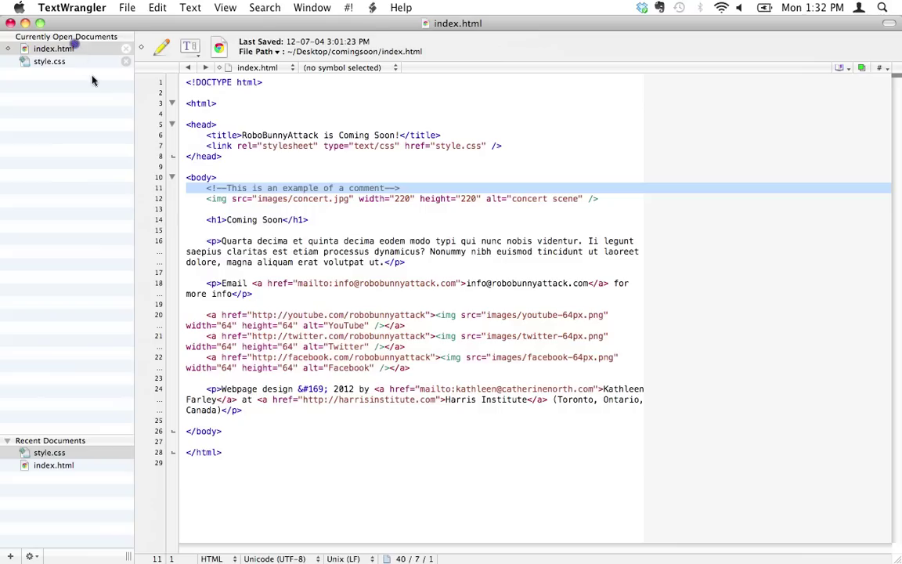
left_click(406, 284)
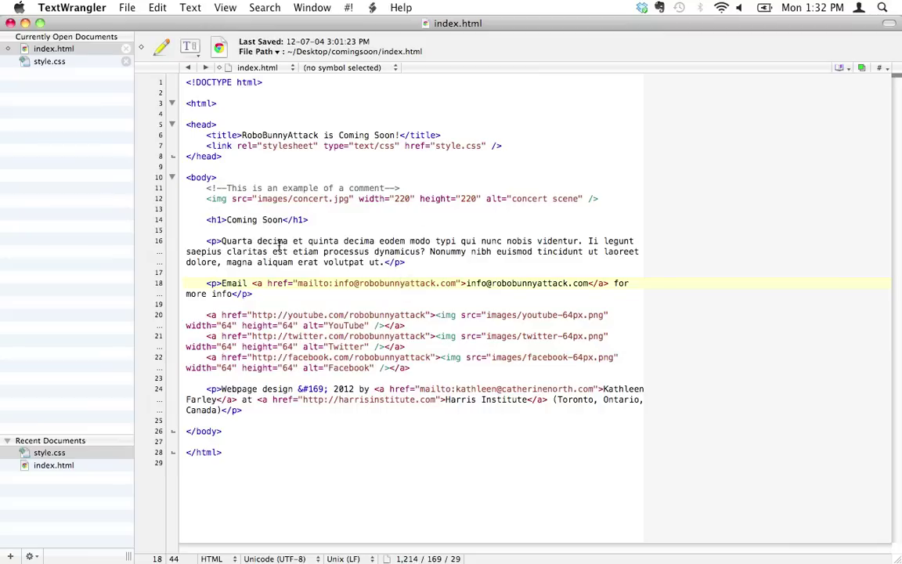
left_click(250, 243)
key("Up")
key("Up")
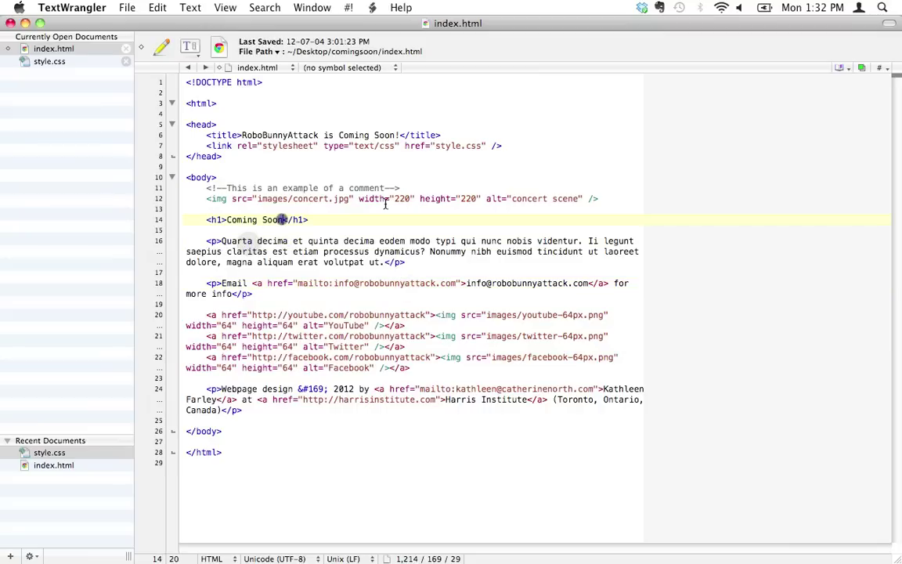
left_click(387, 367)
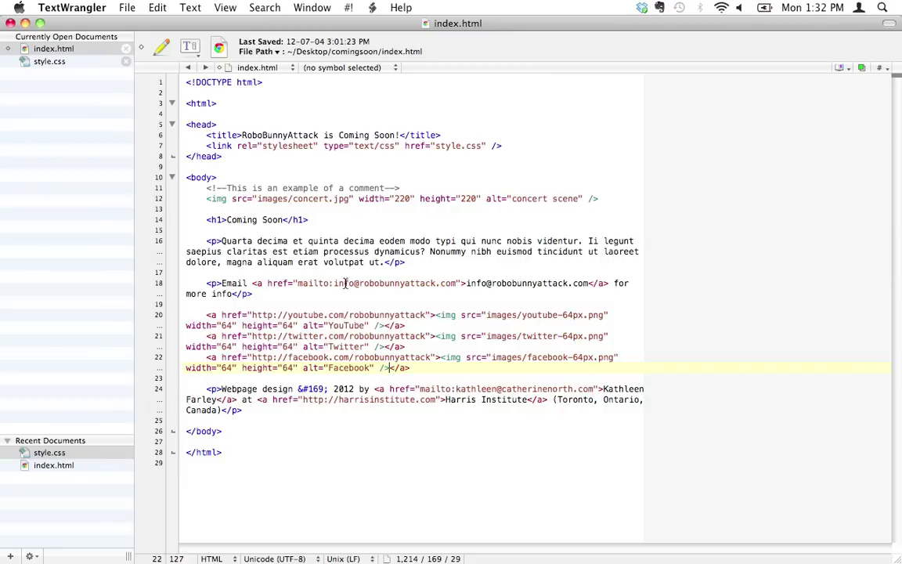
Replace "info" with "contact" in both the mailto address and the visible email link text, and save index.html
double_click(350, 285)
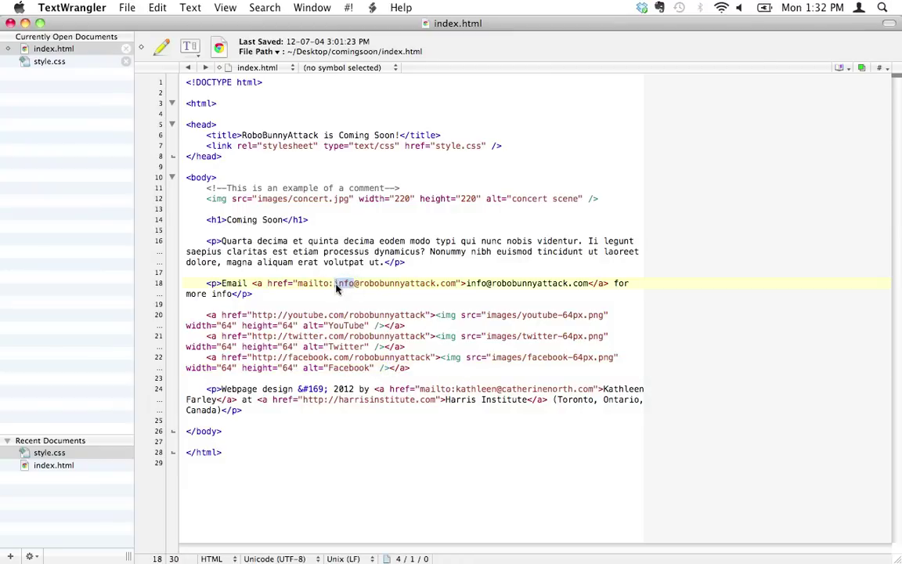
type("contact")
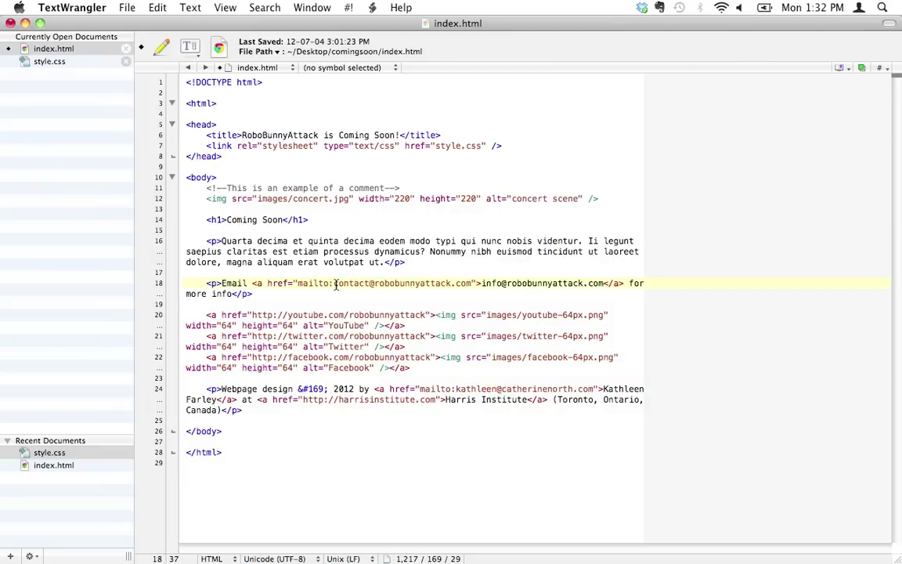
double_click(492, 284)
type("contact")
key("super+s")
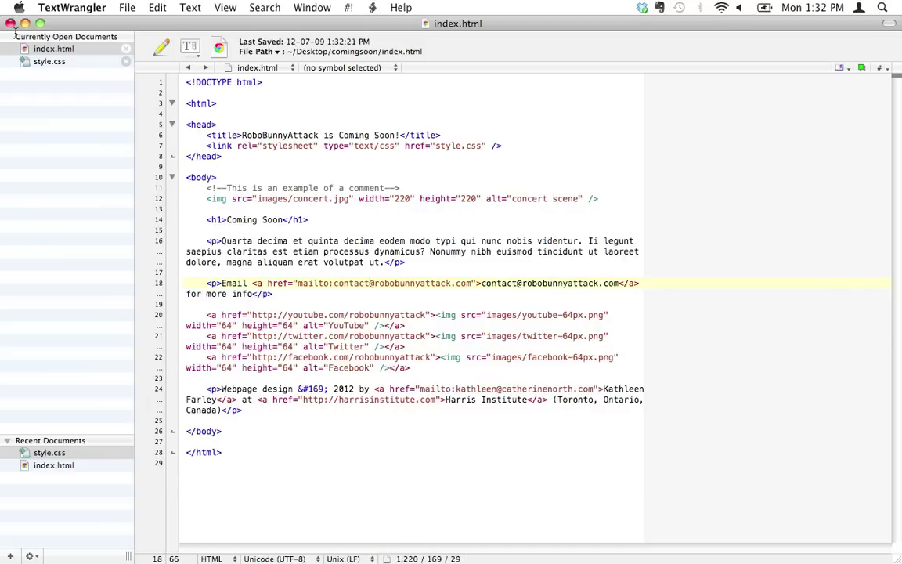
Close both TextWrangler documents and arrange the Finder and Cyberduck windows so the local and server file lists are both visible
left_click(125, 48)
left_click(125, 48)
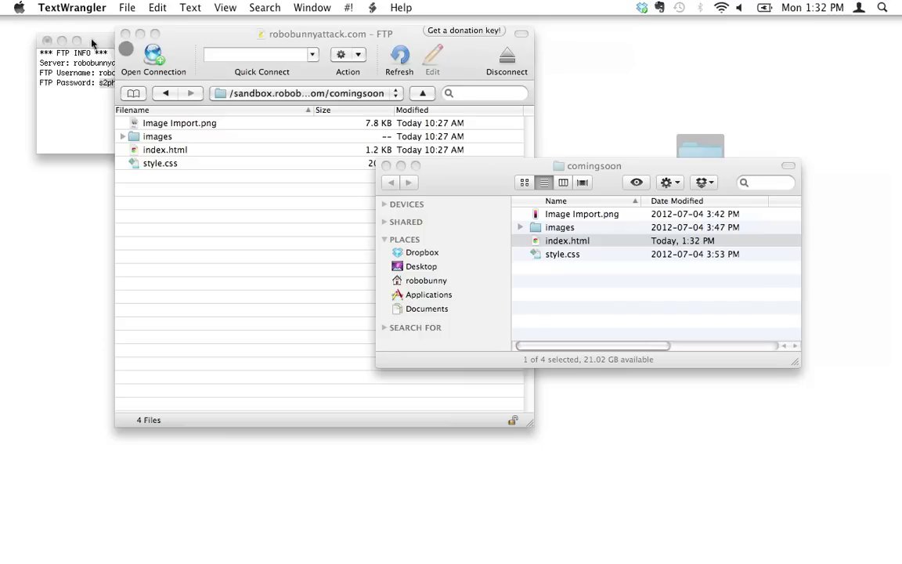
left_click(311, 307)
left_click(681, 328)
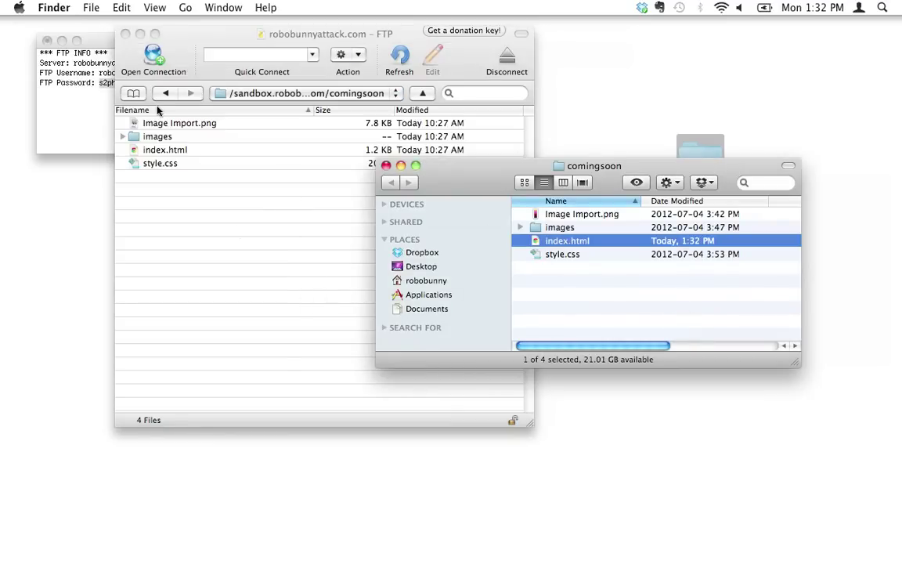
left_click_drag(451, 172, 521, 341)
left_click(284, 288)
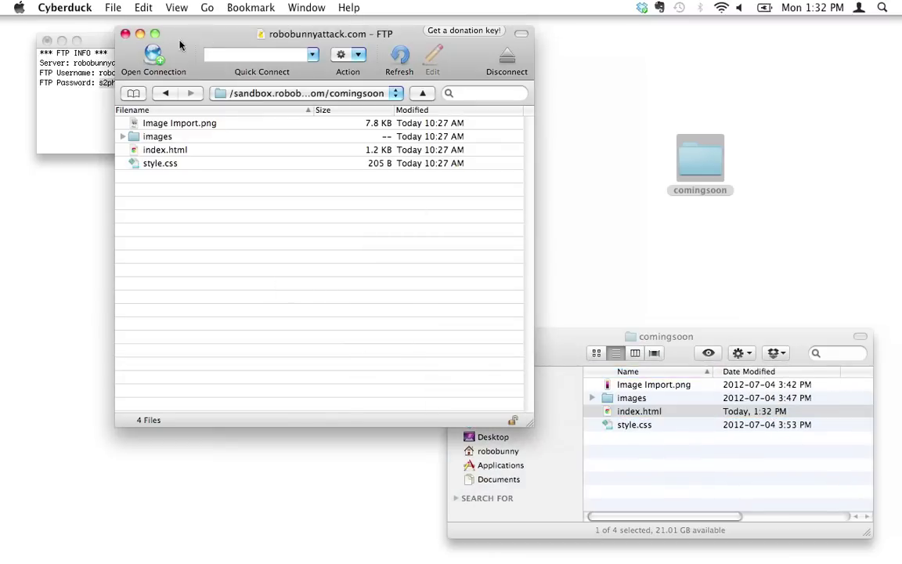
left_click_drag(187, 40, 216, 43)
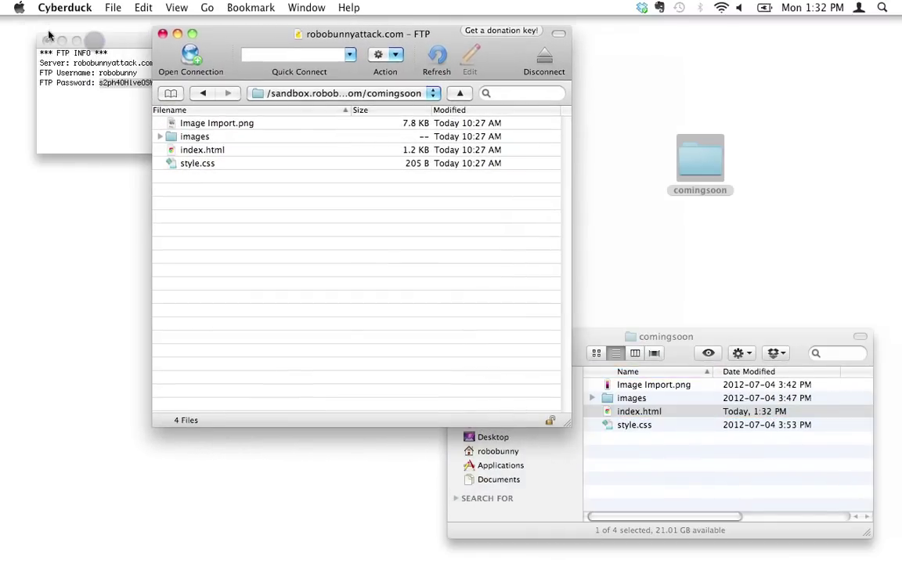
Open Cyberduck's preferences and turn off "Open new browser window on startup"
left_click(66, 7)
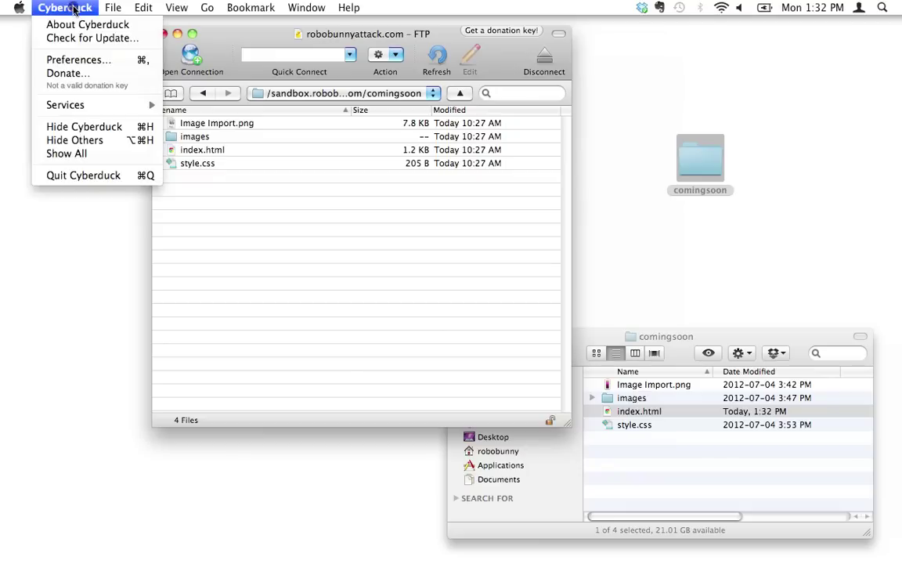
left_click(74, 60)
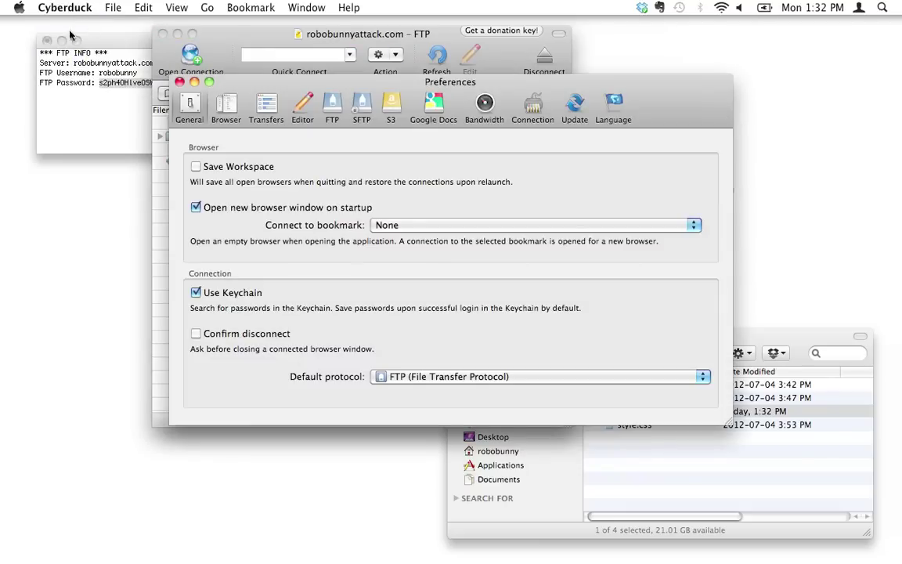
left_click(67, 7)
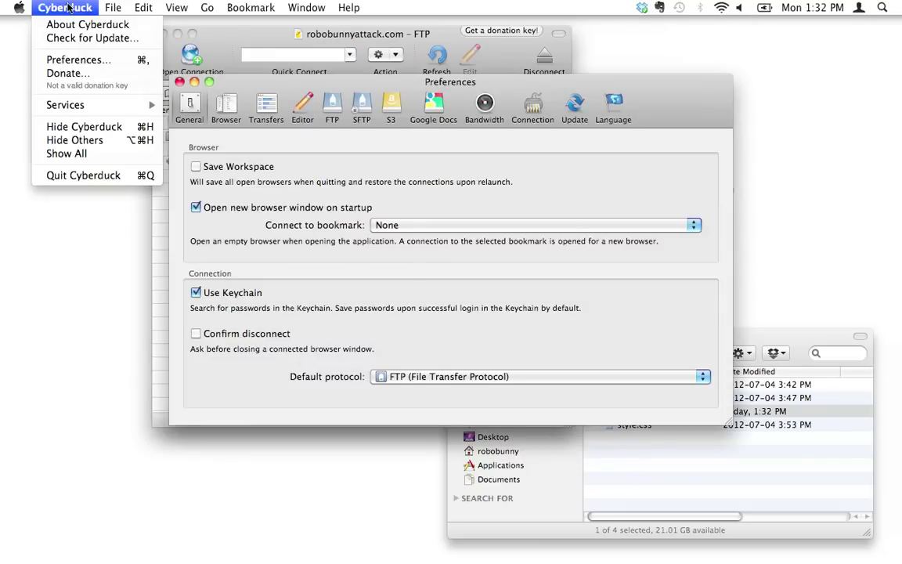
left_click(74, 59)
left_click(308, 208)
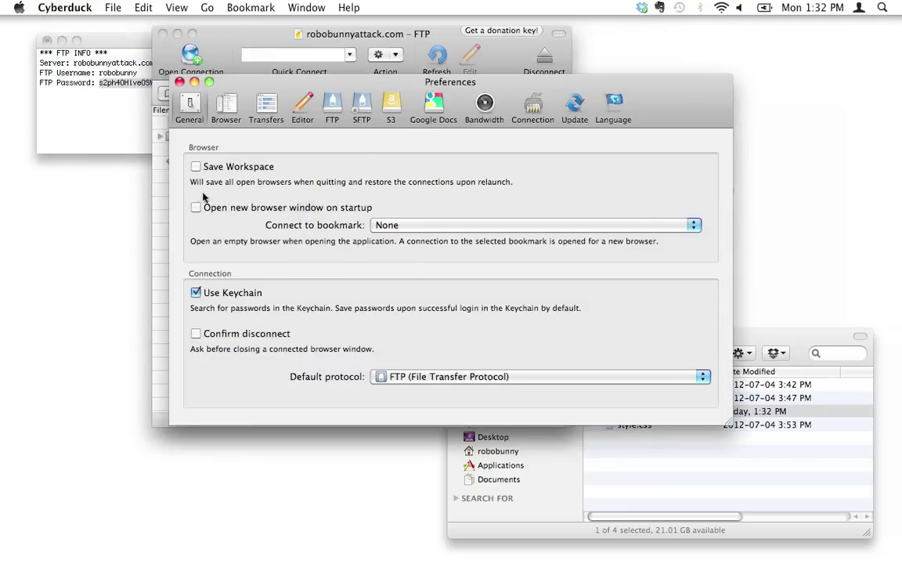
Turn on "Open new browser window on startup" and make the Preferences window narrower
left_click(229, 210)
left_click_drag(726, 424, 432, 405)
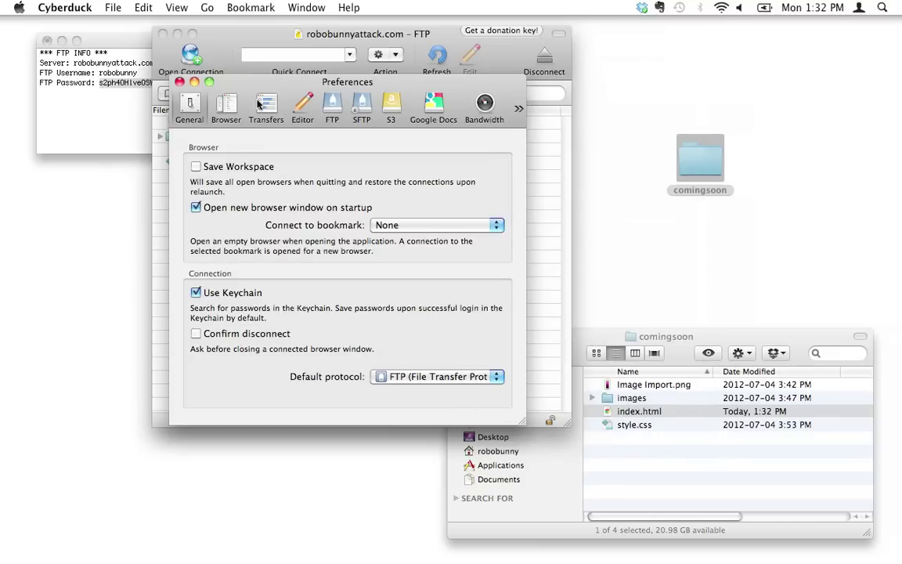
Set TextWrangler as the default editor, turn on "Always use this application", and close the preferences
left_click(300, 106)
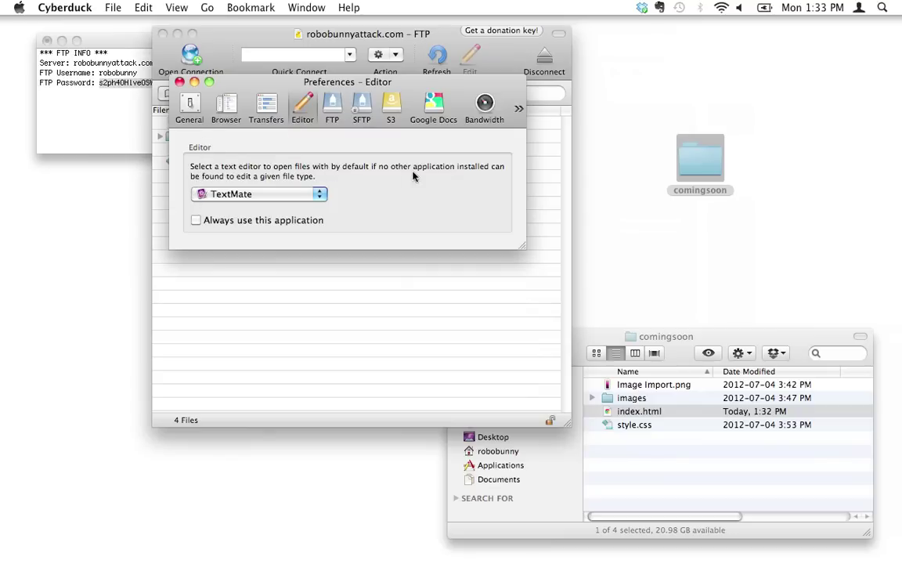
left_click(299, 194)
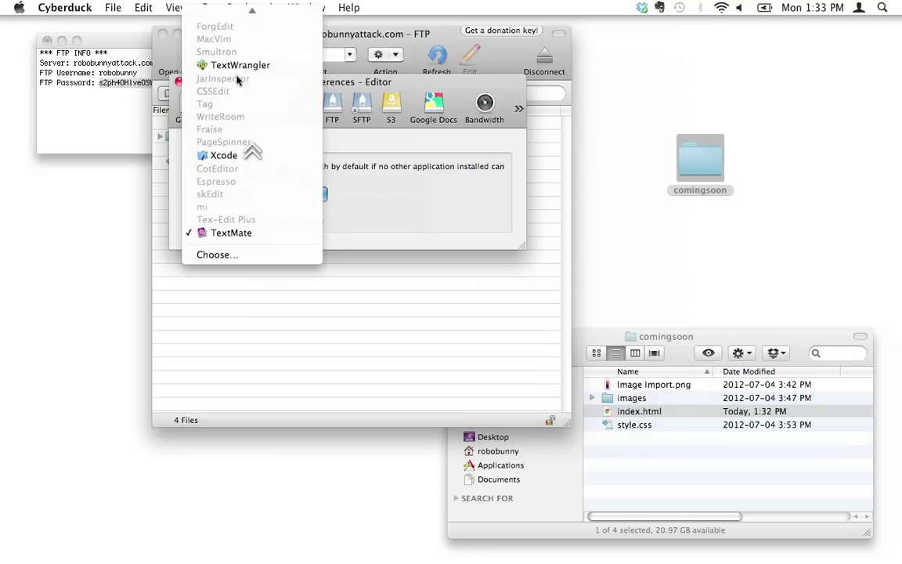
left_click(238, 65)
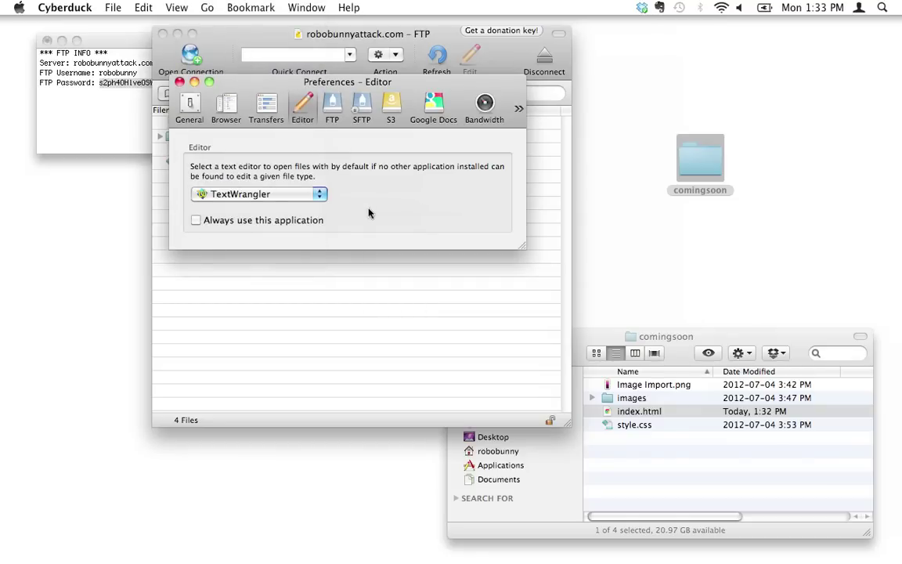
left_click(196, 219)
left_click(180, 83)
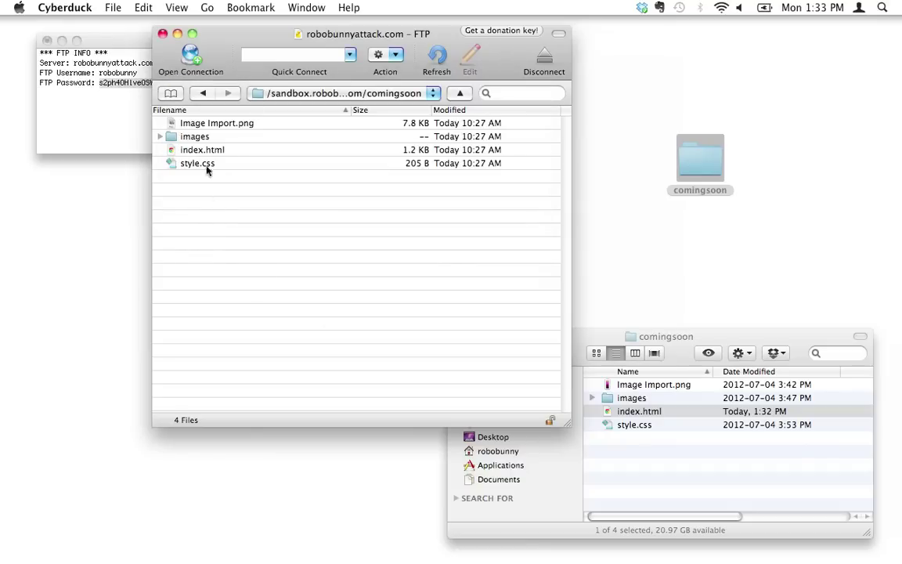
Reposition the Cyberduck window and open the server's index.html from the comingsoon folder for editing in TextWrangler
left_click_drag(231, 43, 157, 126)
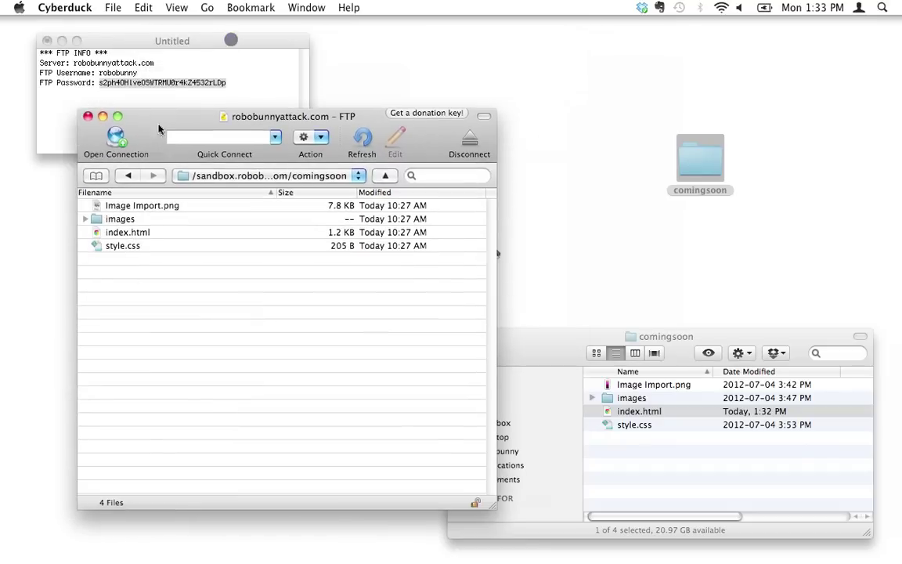
left_click(139, 233)
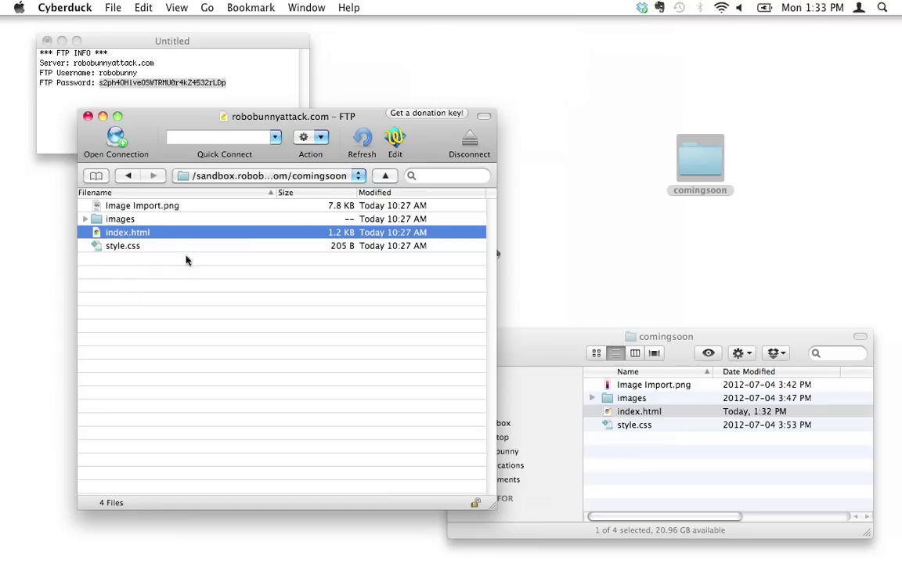
left_click(142, 296)
left_click(135, 235)
left_click(135, 291)
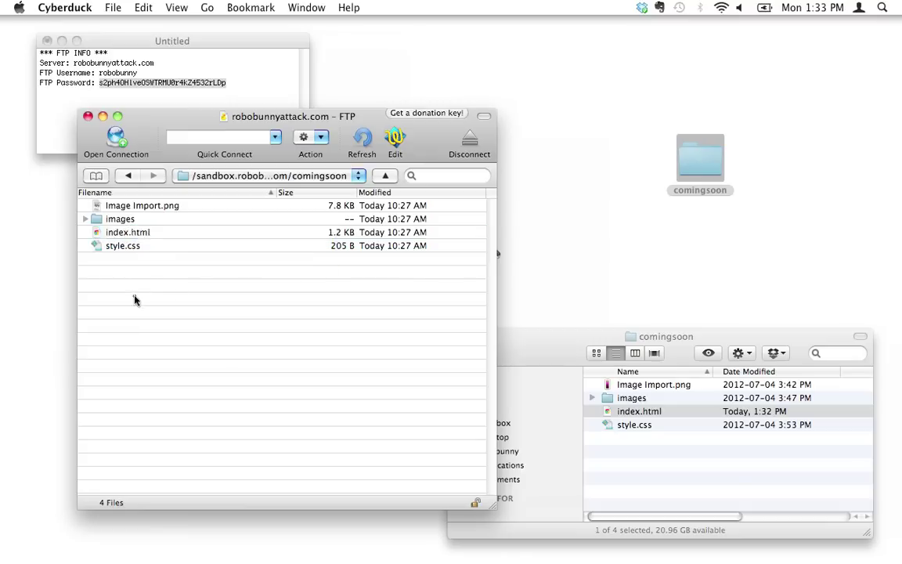
left_click(119, 232)
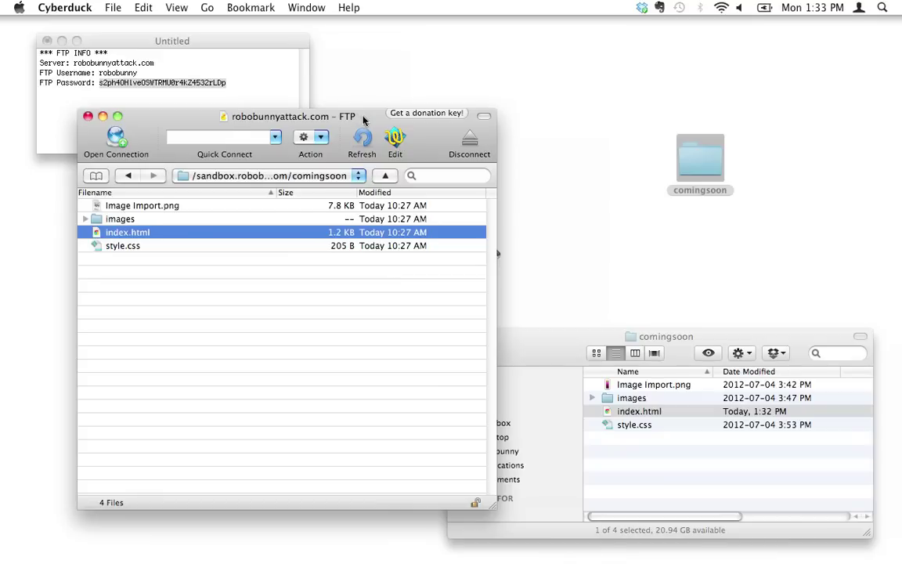
left_click_drag(363, 118, 591, 34)
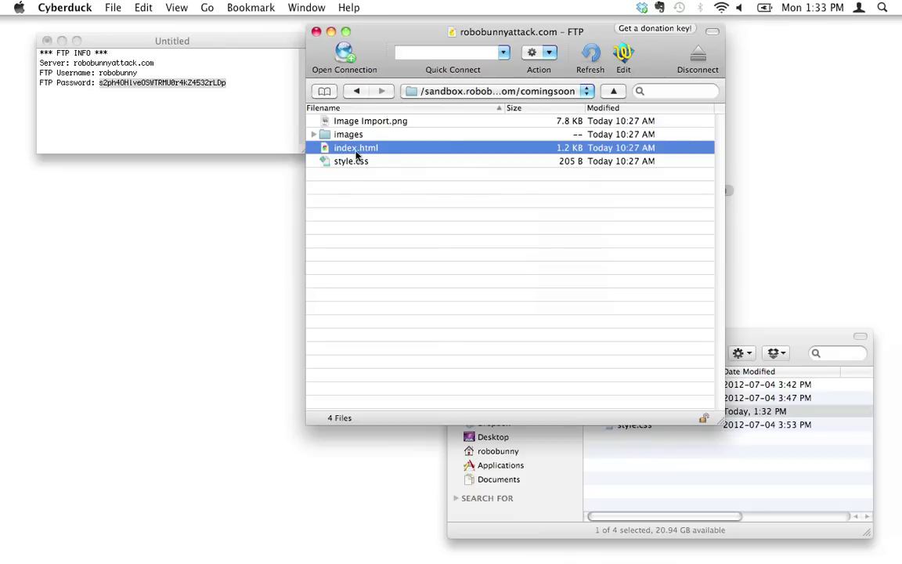
left_click(625, 56)
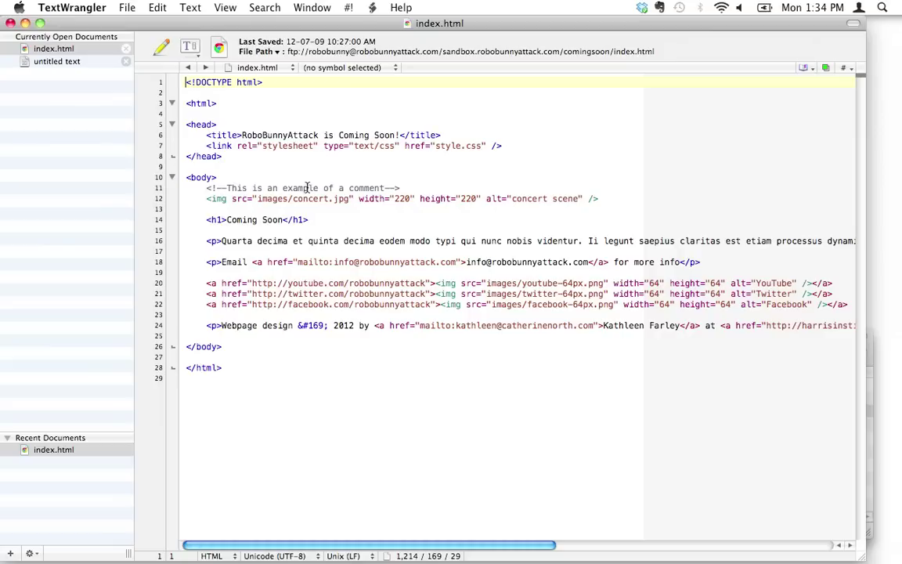
Replace "info" with "contact" in both the mailto address and the visible email link text on line 18
left_click(435, 262)
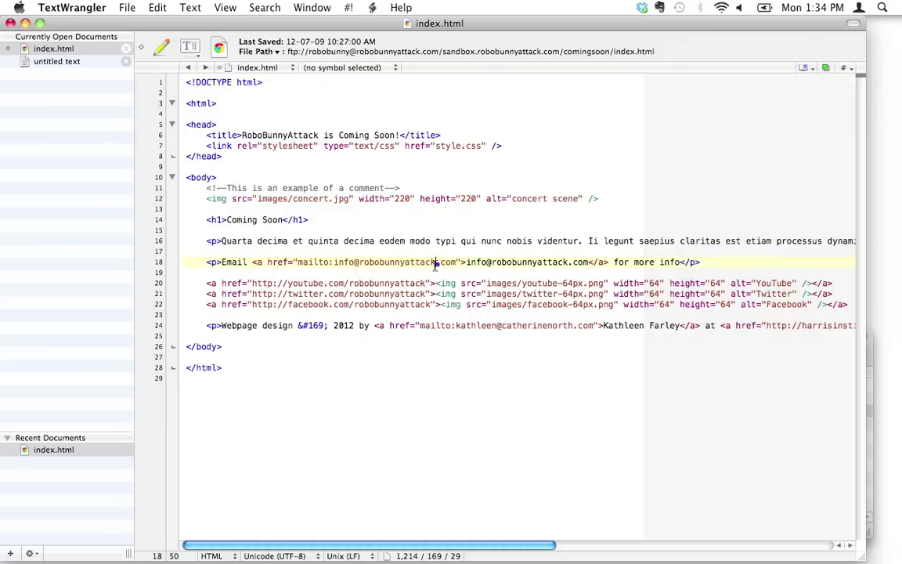
double_click(344, 262)
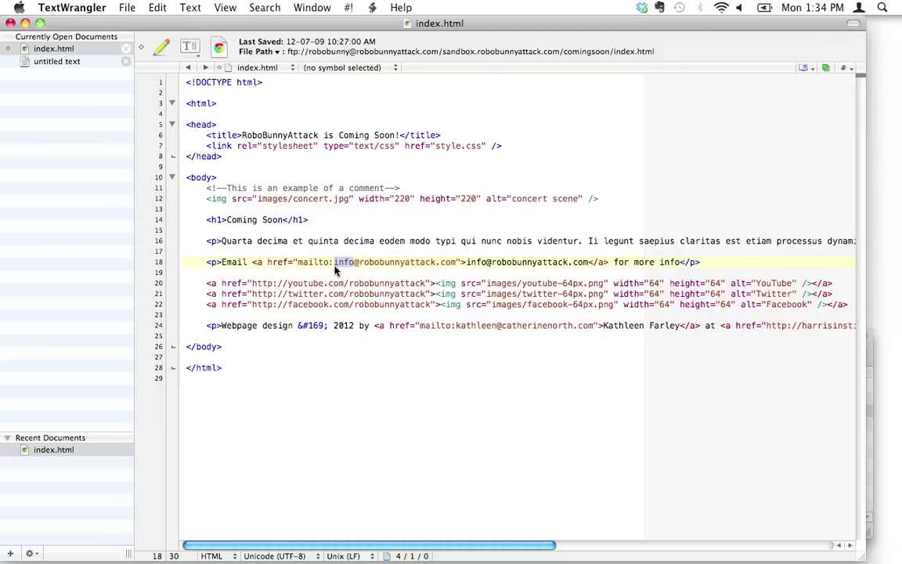
type("contact")
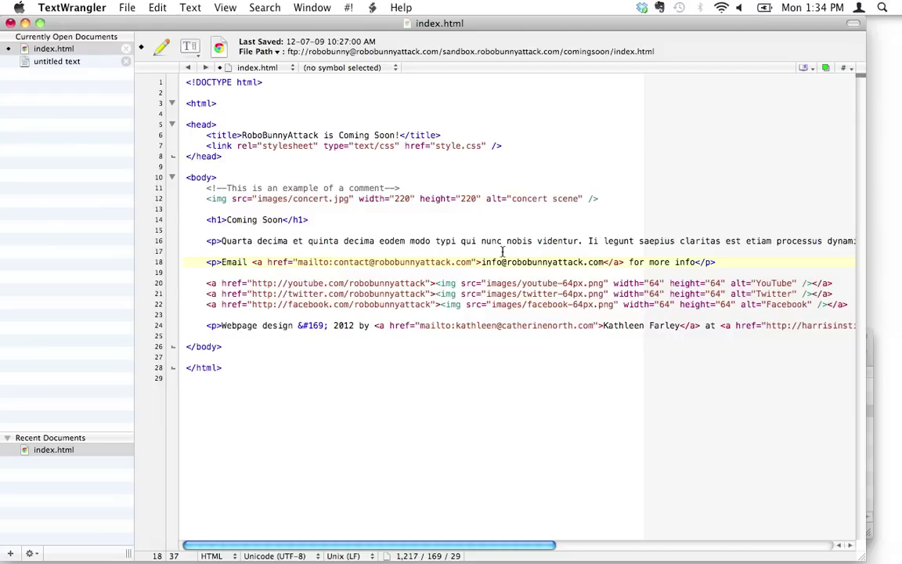
double_click(491, 263)
type("contac")
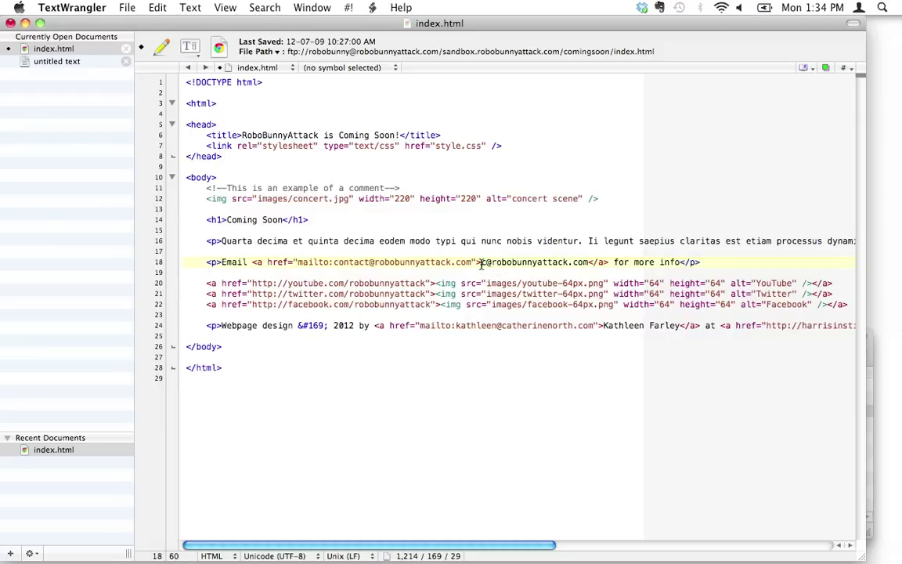
type("t")
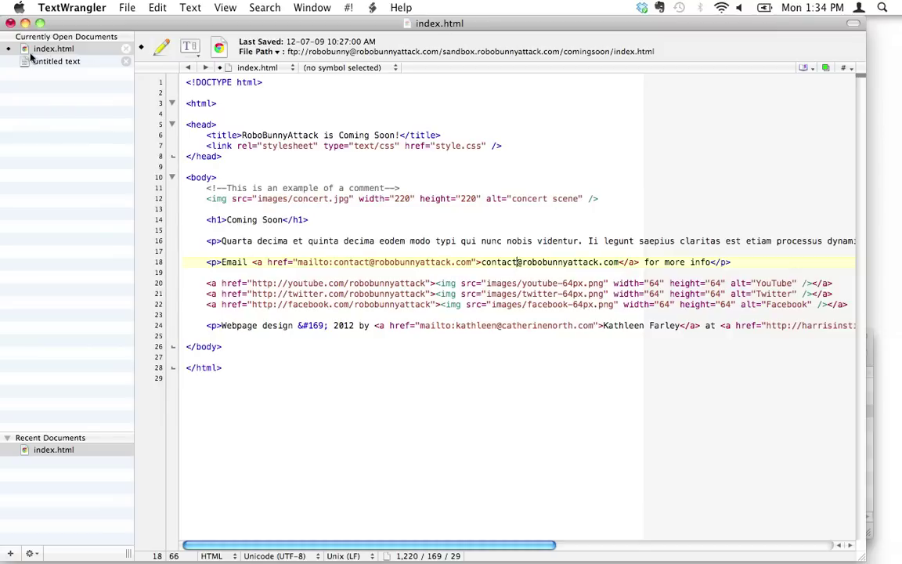
Check the server's index.html entry in Cyberduck, return to TextWrangler, and save the file to upload it
key("super+Tab")
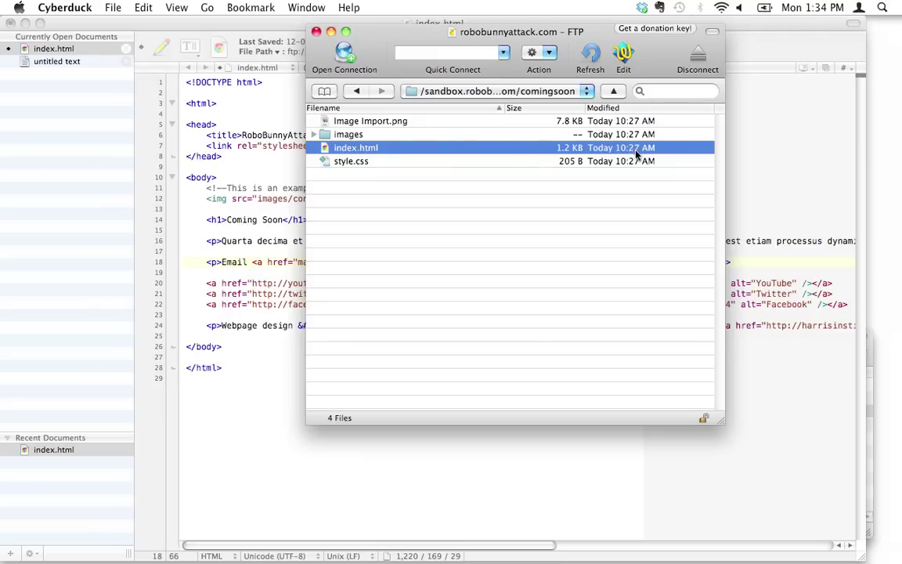
left_click(237, 417)
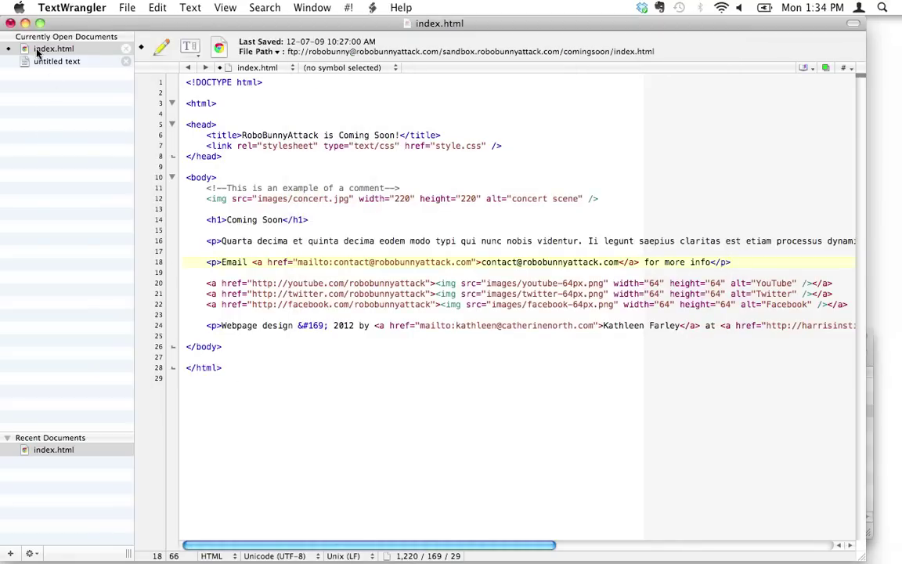
key("super+s")
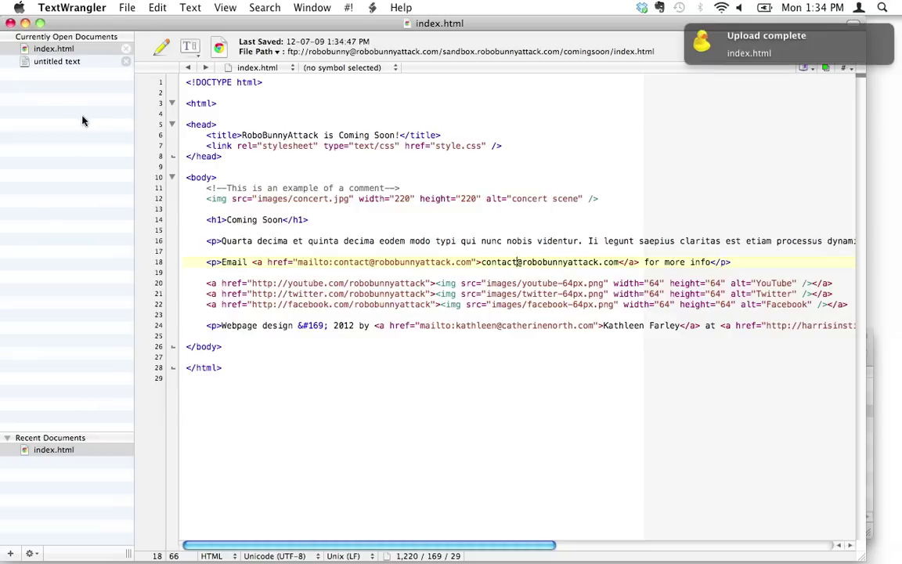
Switch to Cyberduck, deselect index.html, and refresh the comingsoon file list to check its modified time
key("super+Tab")
key("super+Tab")
key("super+Tab")
key("super+Tab")
key("super+Tab")
key("super+Tab")
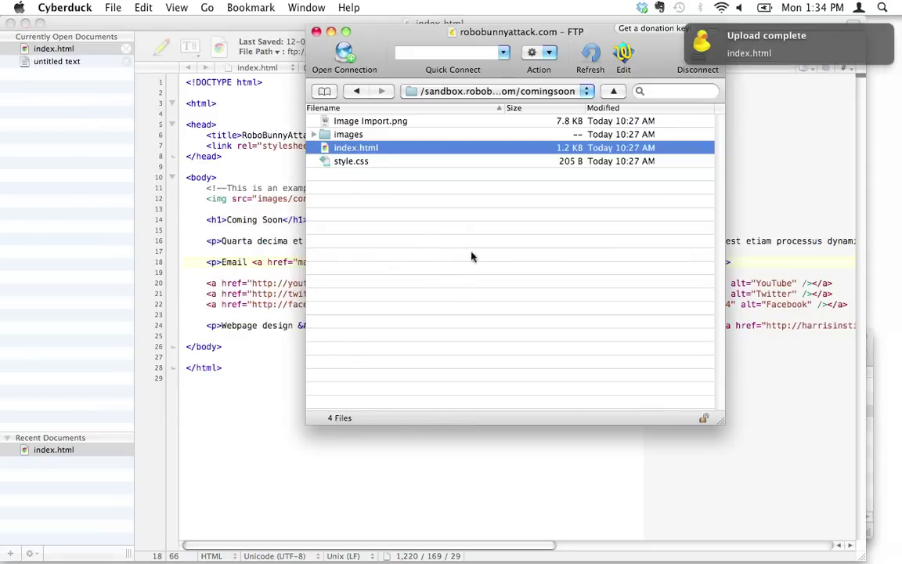
left_click(418, 256)
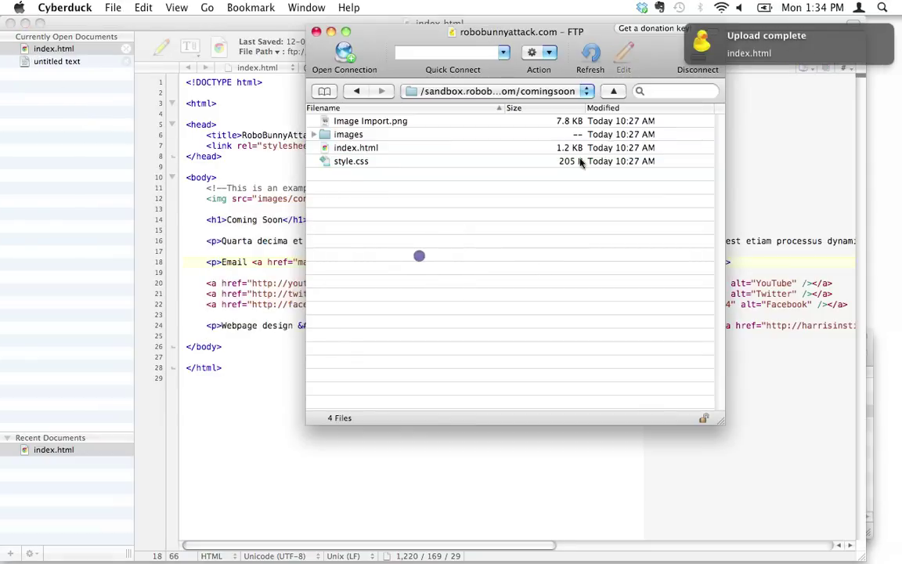
left_click(594, 56)
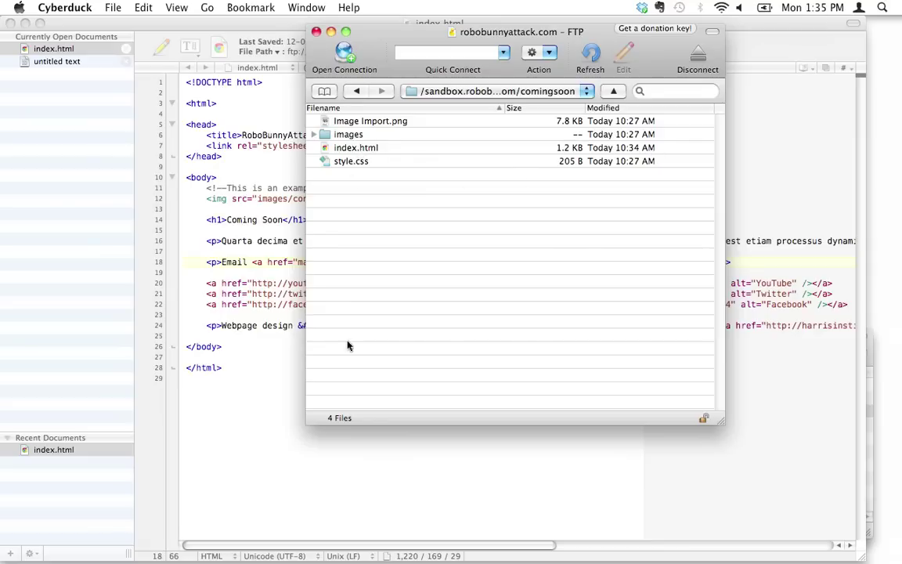
Switch to Chrome, reload the live comingsoon page to check the email link, and return to Cyberduck
key("super+Tab")
key("super+Tab")
key("super+Tab")
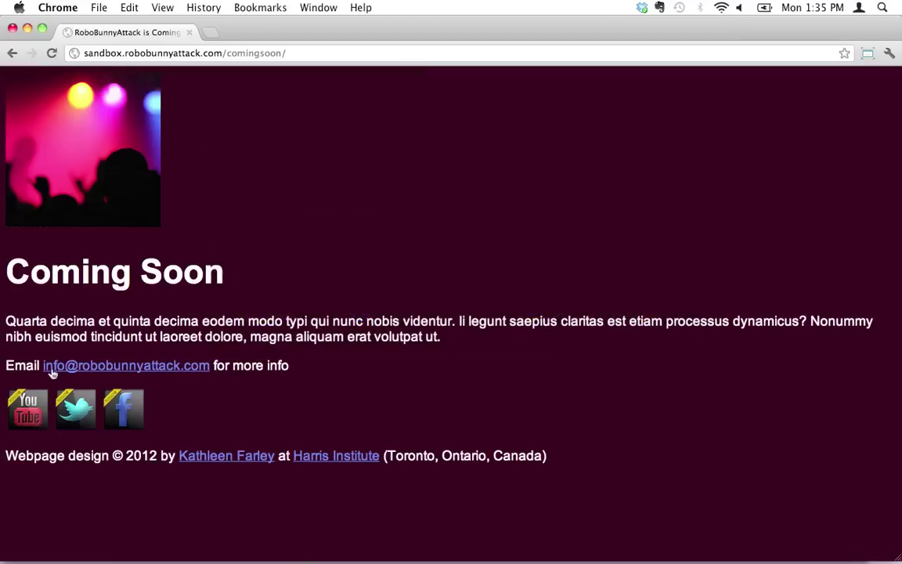
left_click(52, 53)
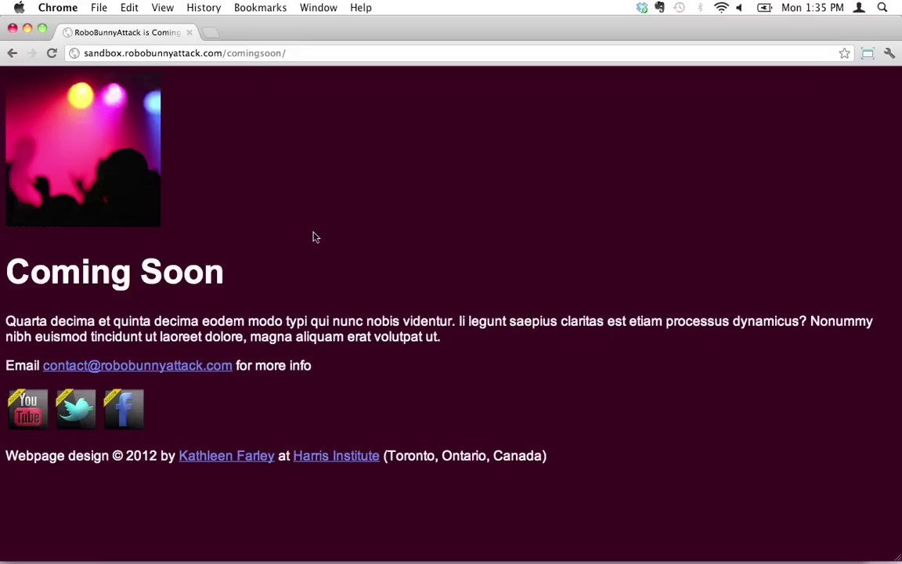
key("super+Tab")
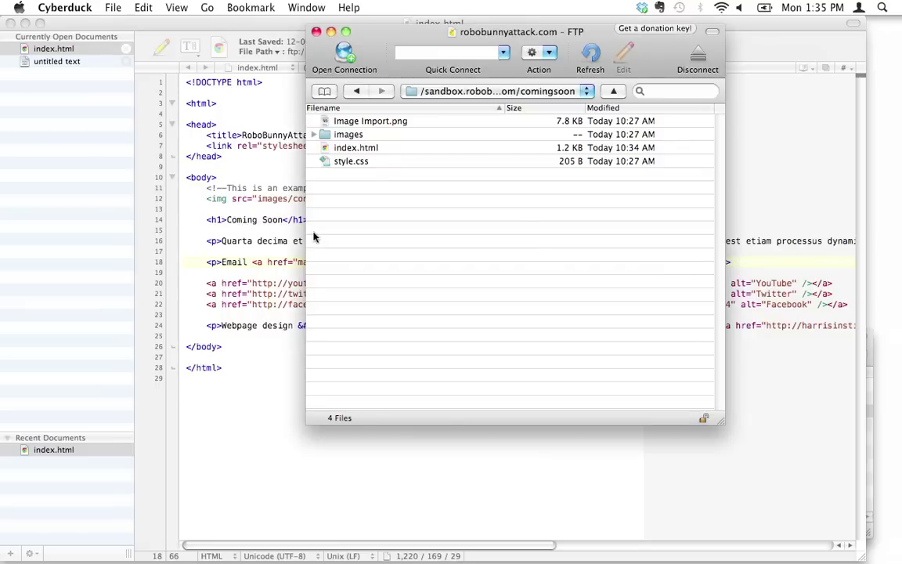